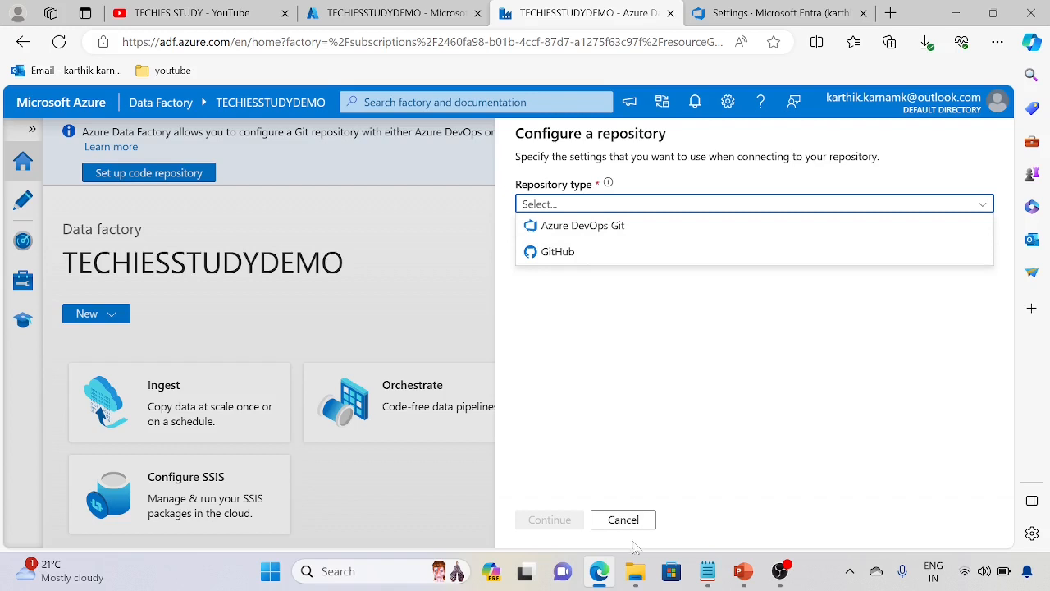
Step: Start a new repository configuration from the factory's Git configuration, using Azure DevOps Git in the cloud with the Default Directory tenant
left_click(632, 521)
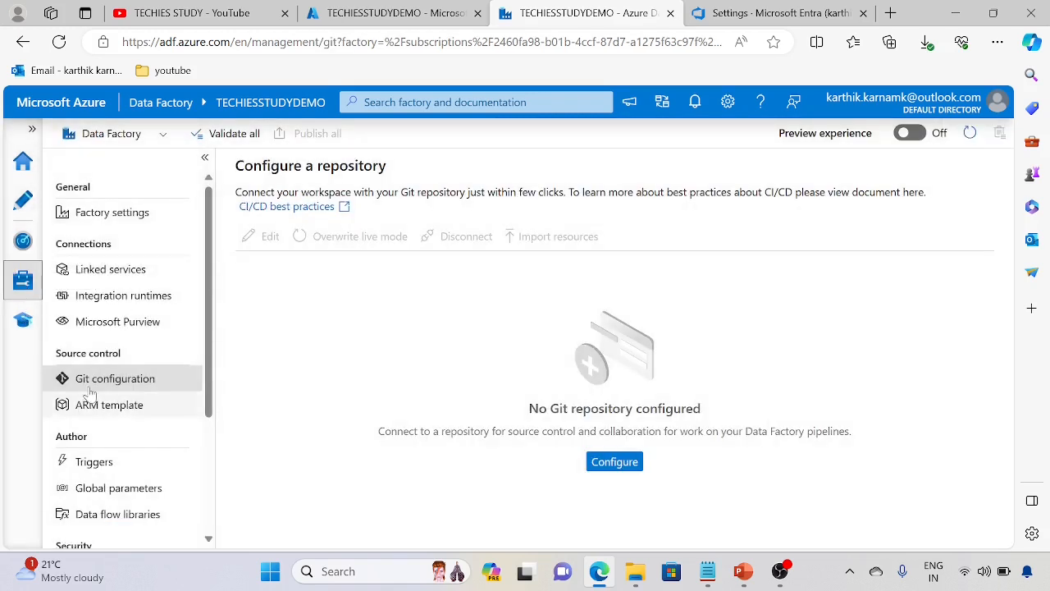
left_click(614, 462)
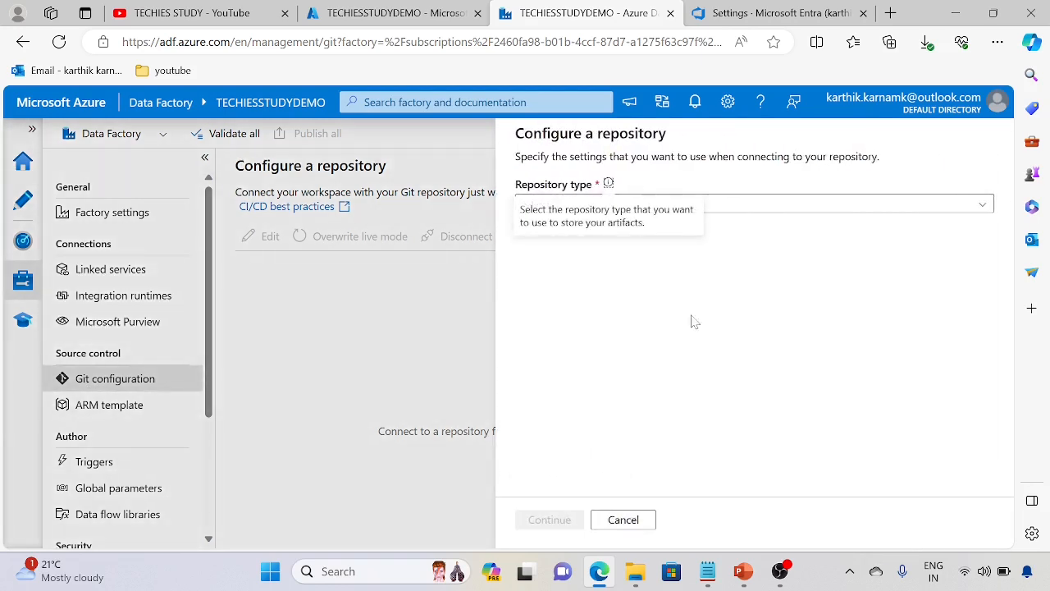
left_click(982, 205)
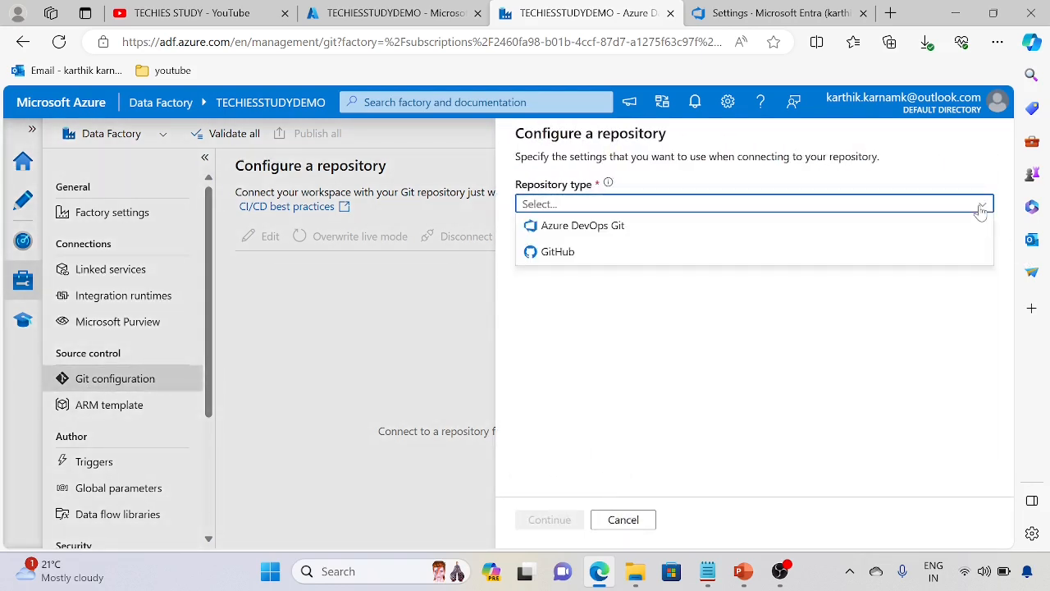
left_click(638, 228)
left_click(647, 286)
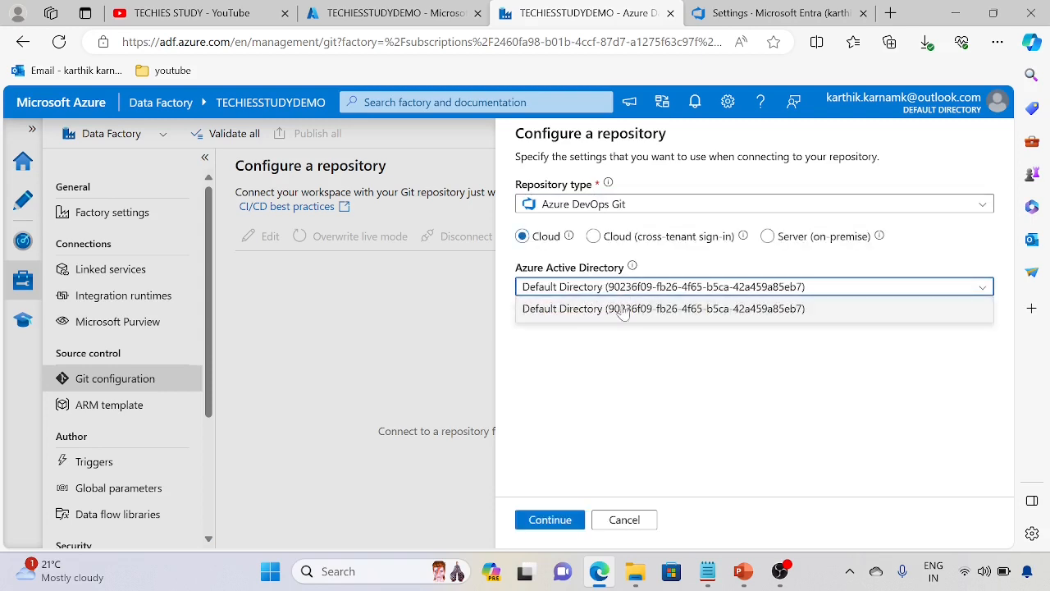
left_click(645, 311)
left_click(778, 12)
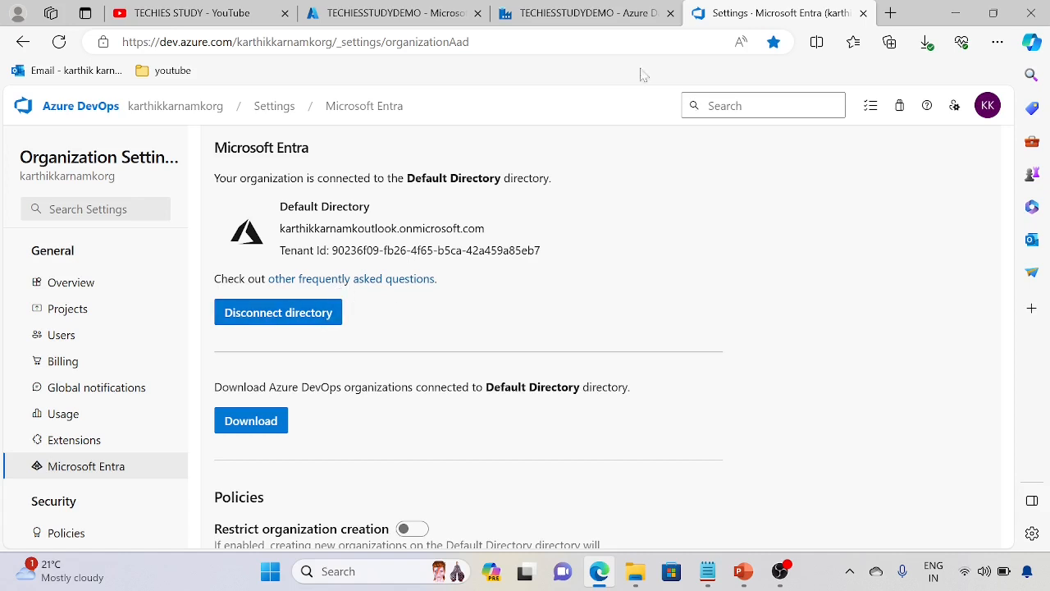
left_click(572, 14)
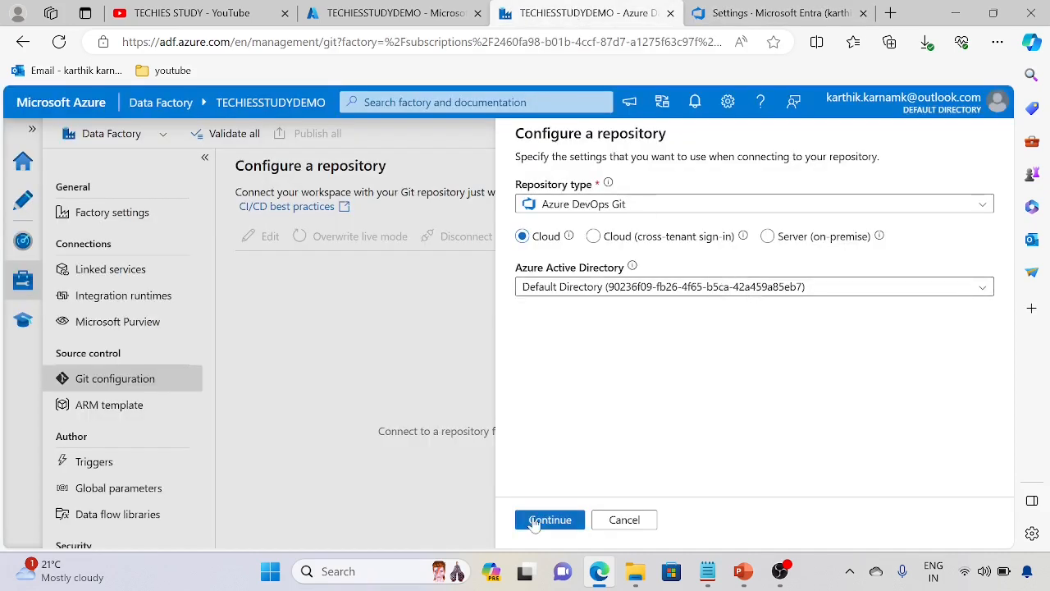
left_click(536, 522)
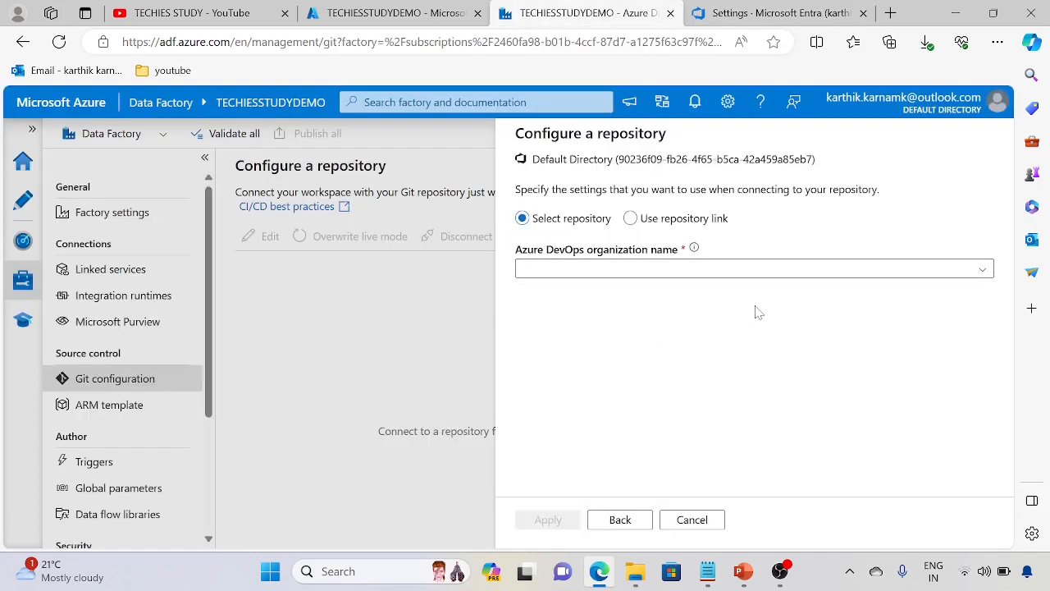
Step: Choose the existing Azure DevOps organization, the project AzuredataFctoryProj and the repository AzuredataFctoryProj for the connection
left_click(767, 271)
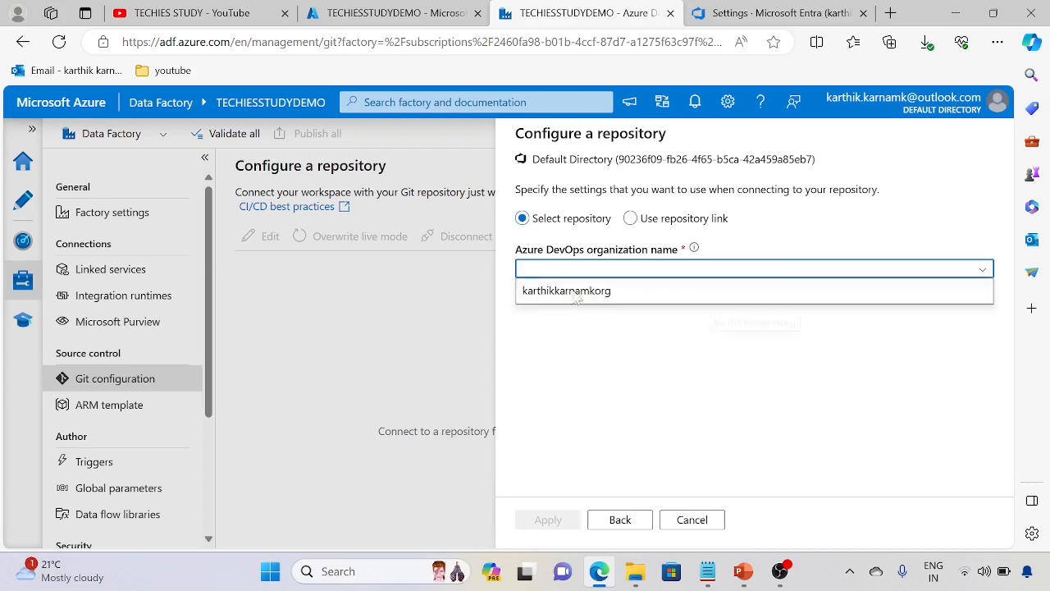
left_click(577, 292)
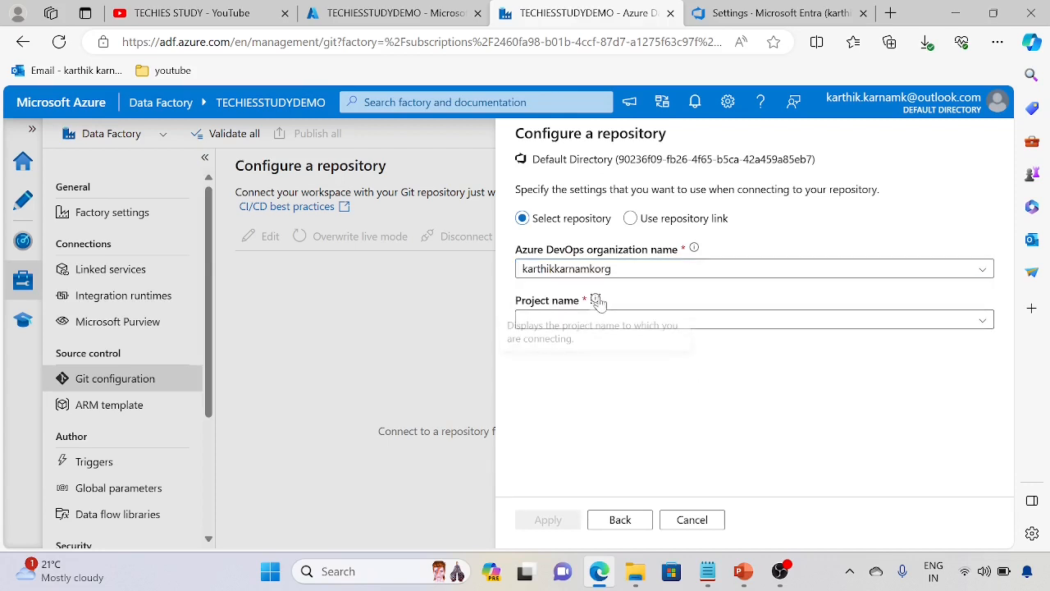
left_click(981, 327)
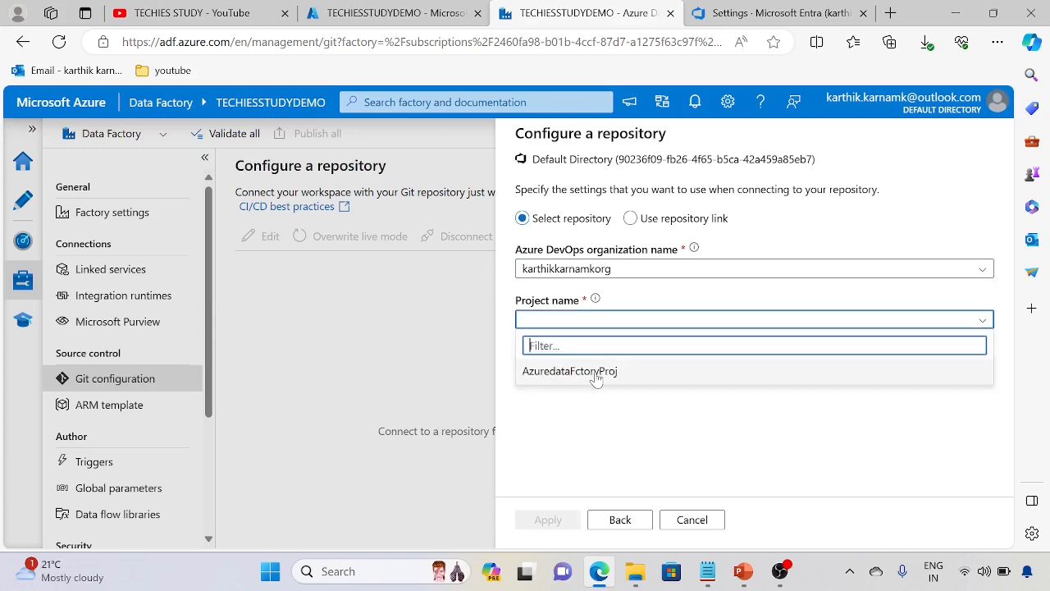
left_click(605, 373)
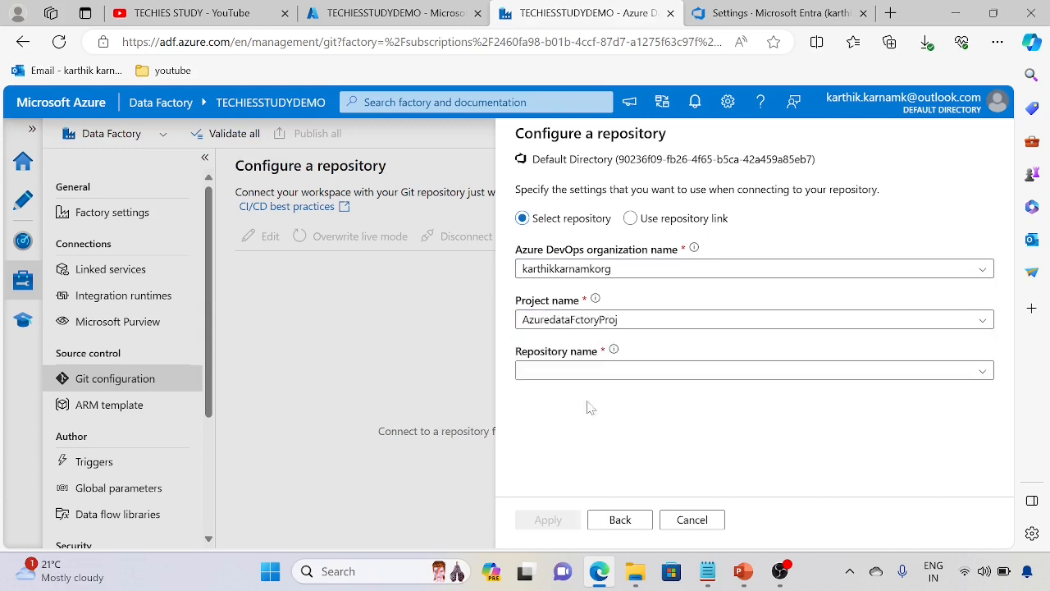
left_click(980, 371)
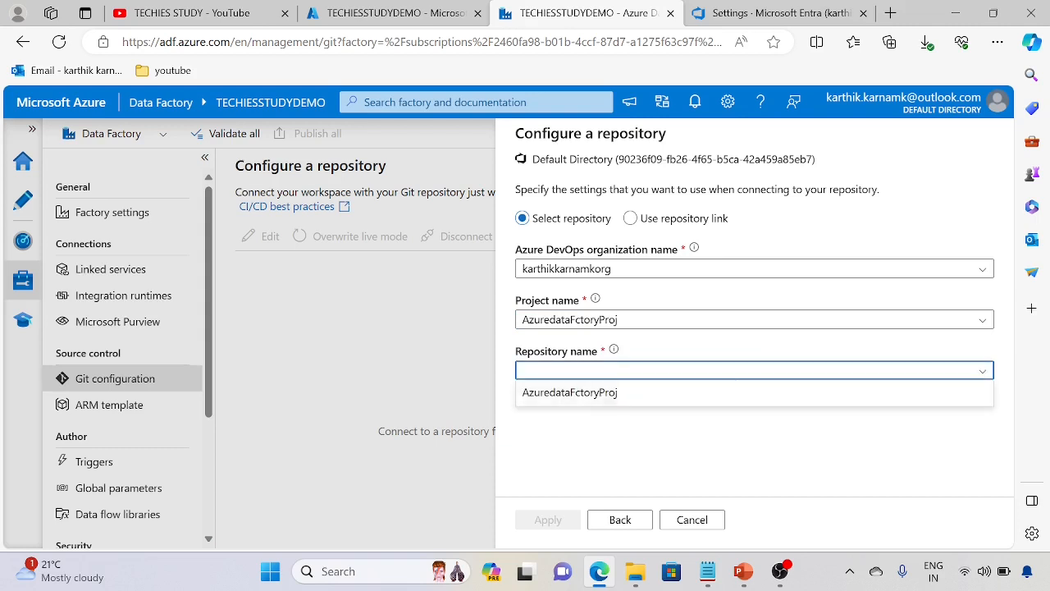
left_click(605, 393)
Step: Create a new branch named Main as the collaboration branch
scroll(673, 443, "down", 2)
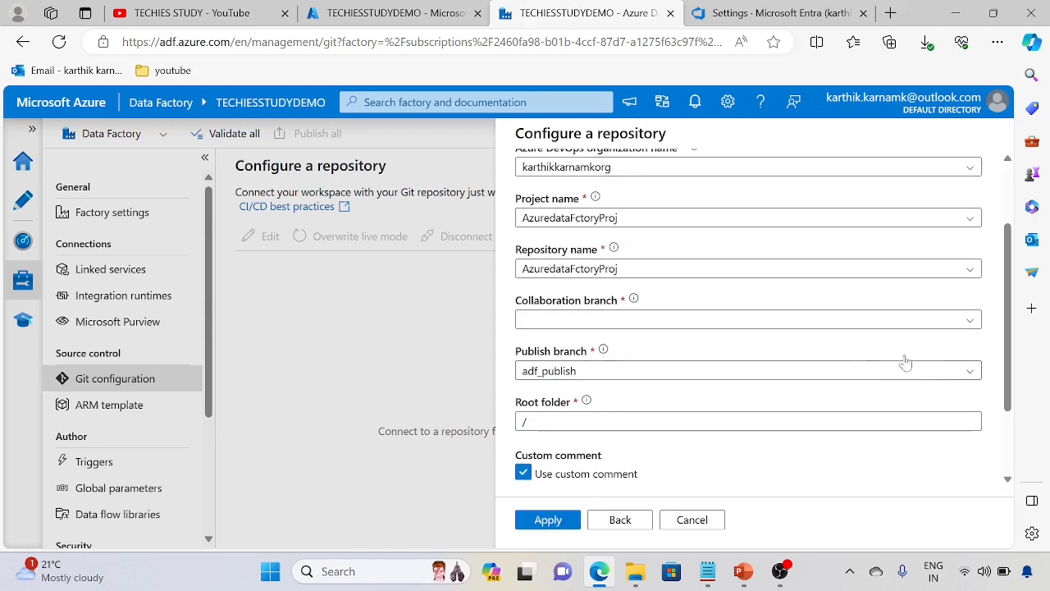
left_click(967, 320)
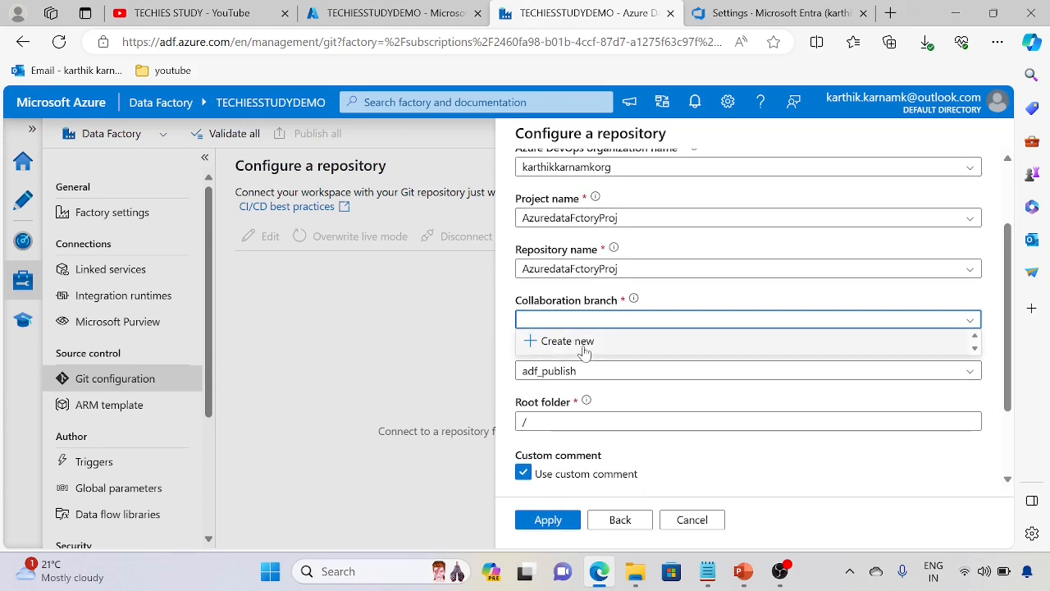
left_click(584, 343)
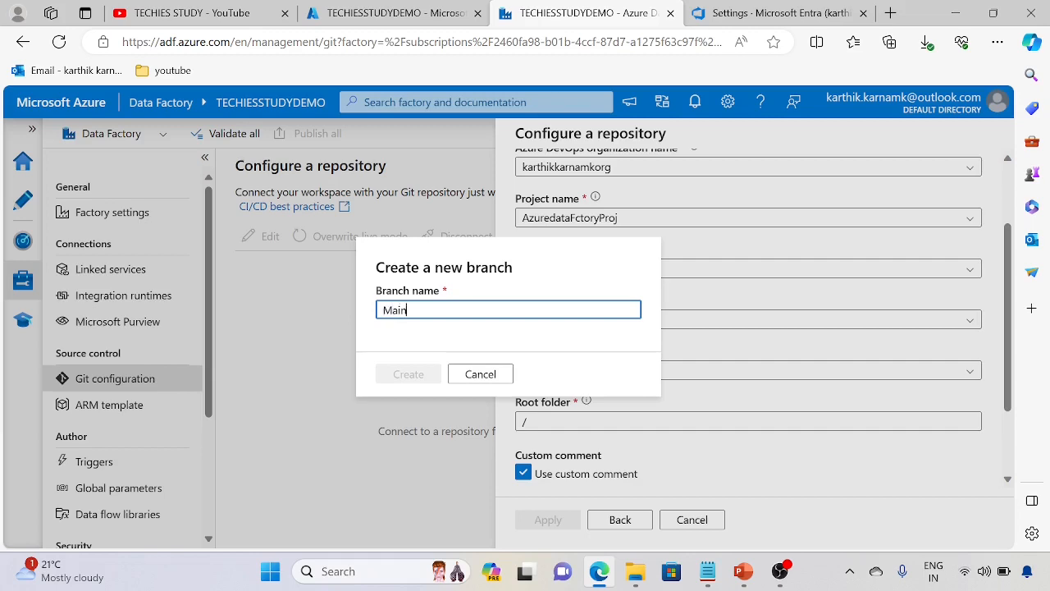
left_click(429, 379)
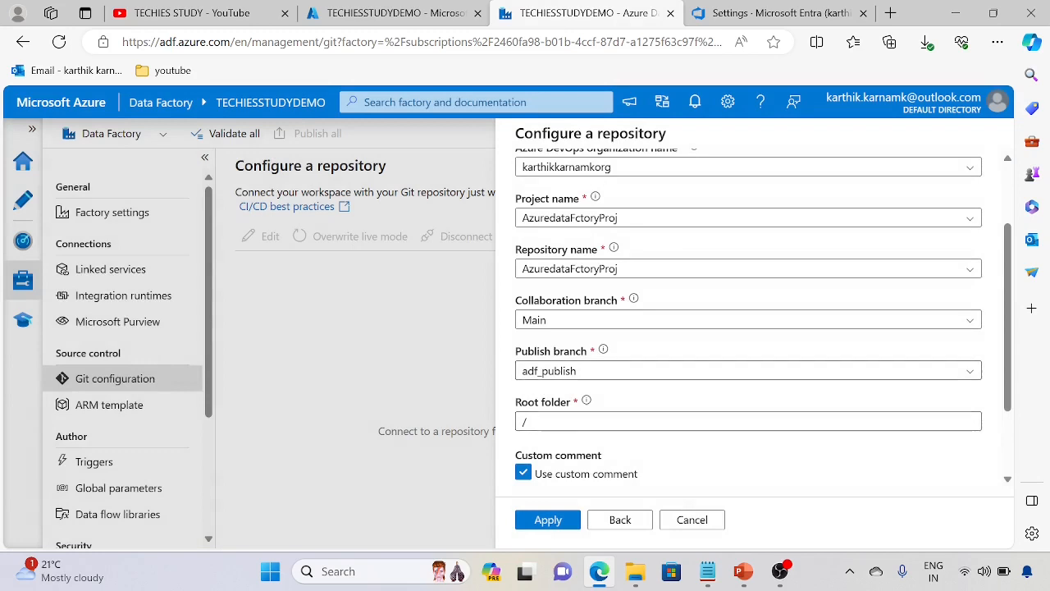
Step: Turn off importing existing resources to the repository and review the remaining connection settings
scroll(668, 380, "down", 2)
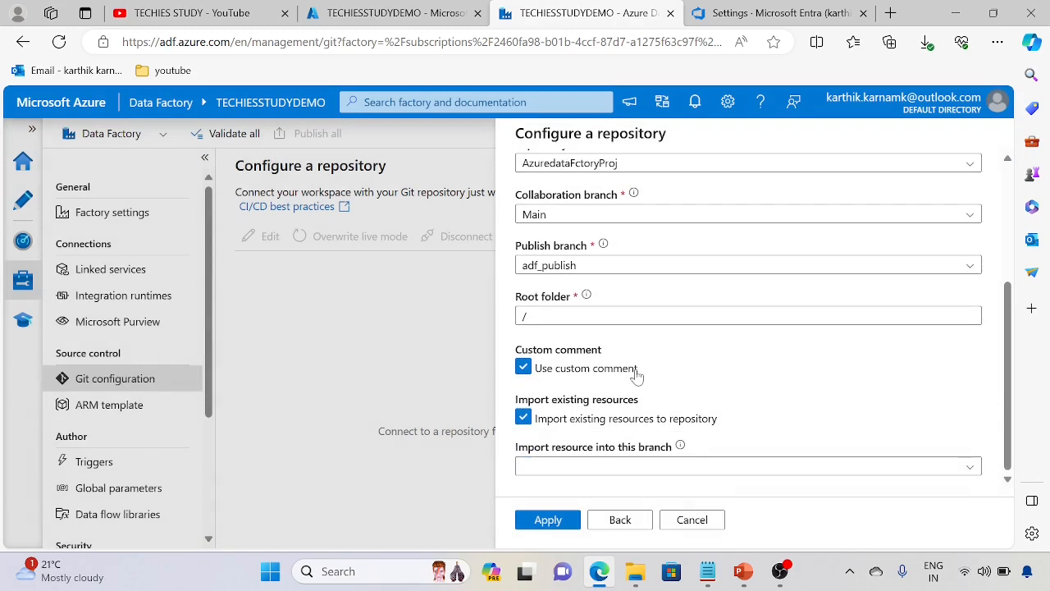
scroll(657, 382, "up", 1)
scroll(658, 404, "down", 1)
left_click(523, 420)
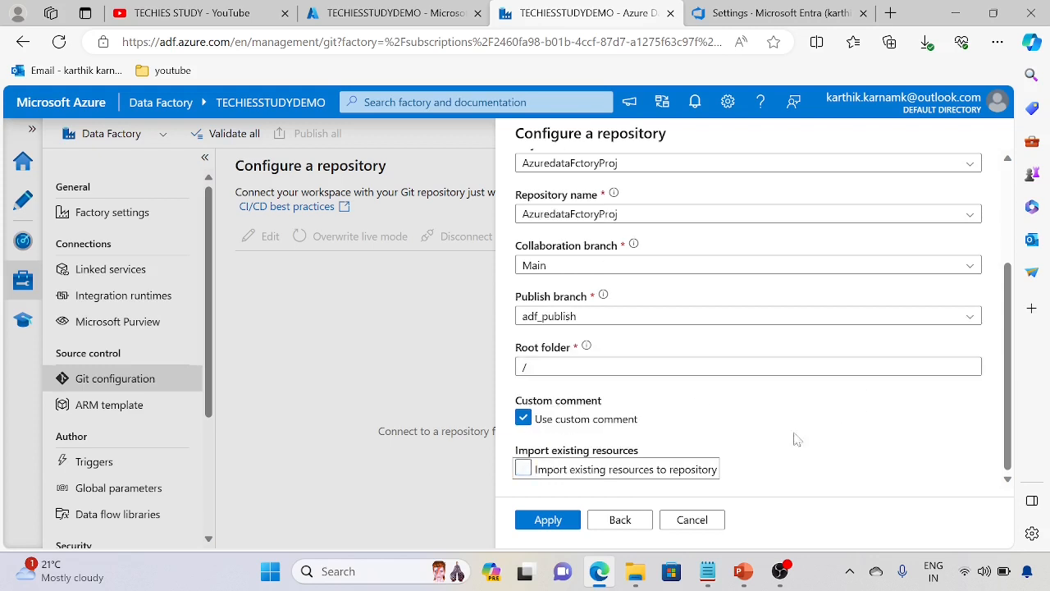
scroll(781, 423, "up", 3)
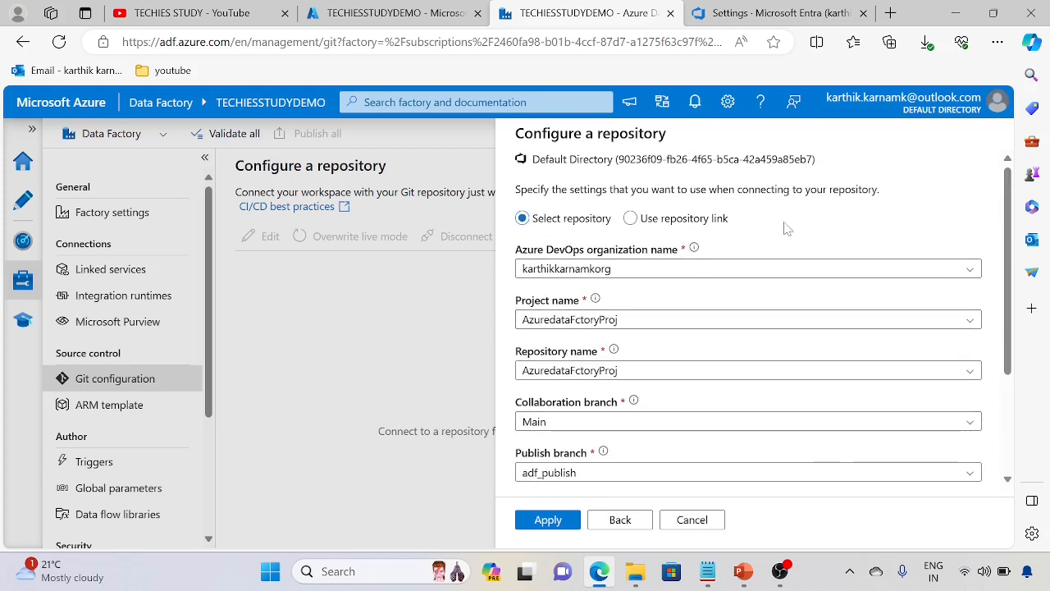
scroll(756, 229, "down", 3)
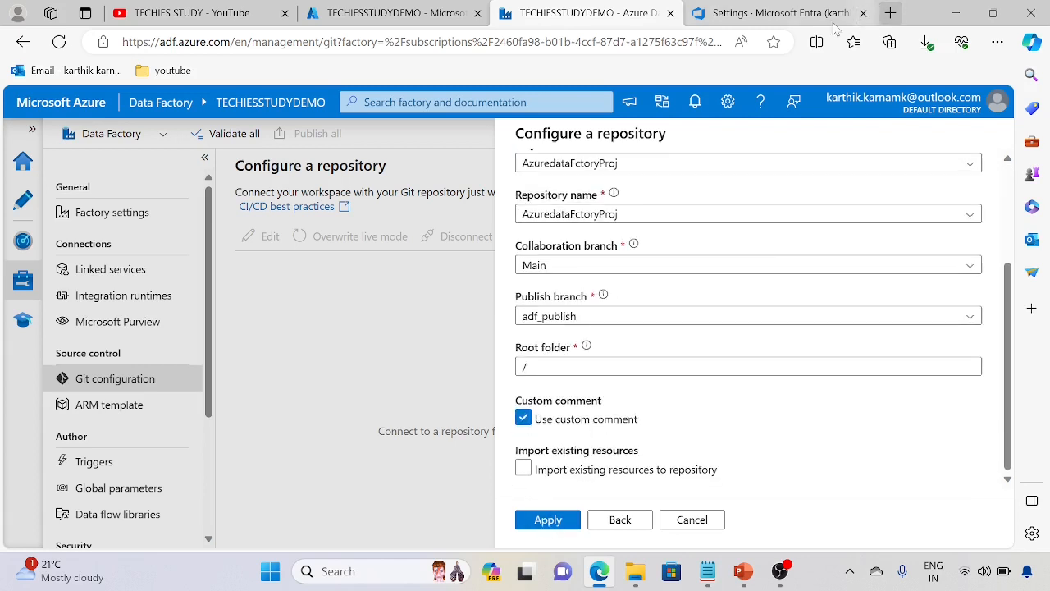
scroll(616, 353, "up", 1)
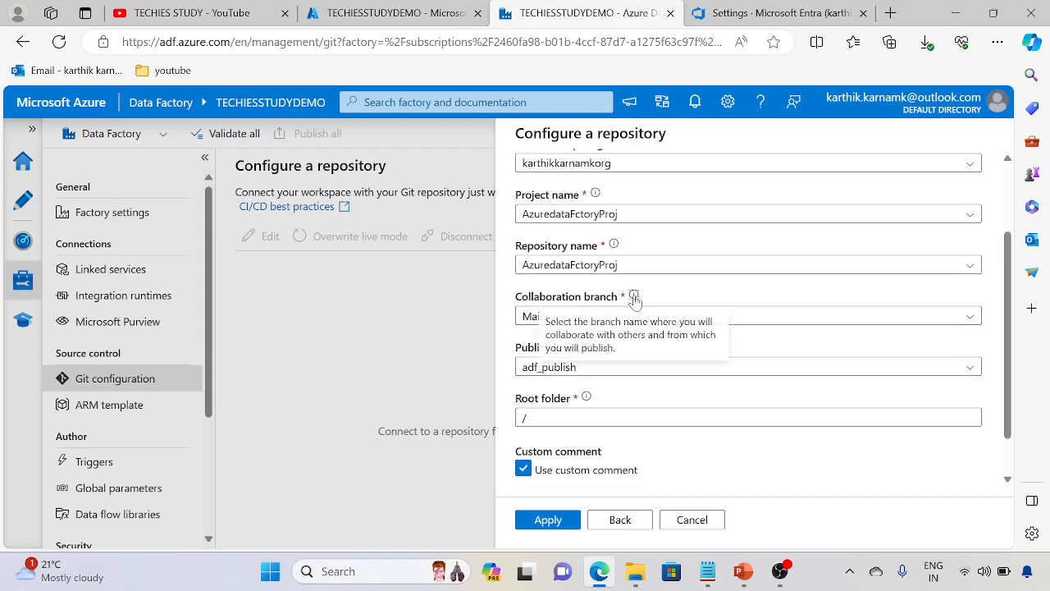
Step: Switch to Azure DevOps and view the repository files of the AzuredataFctoryProj project
left_click(807, 11)
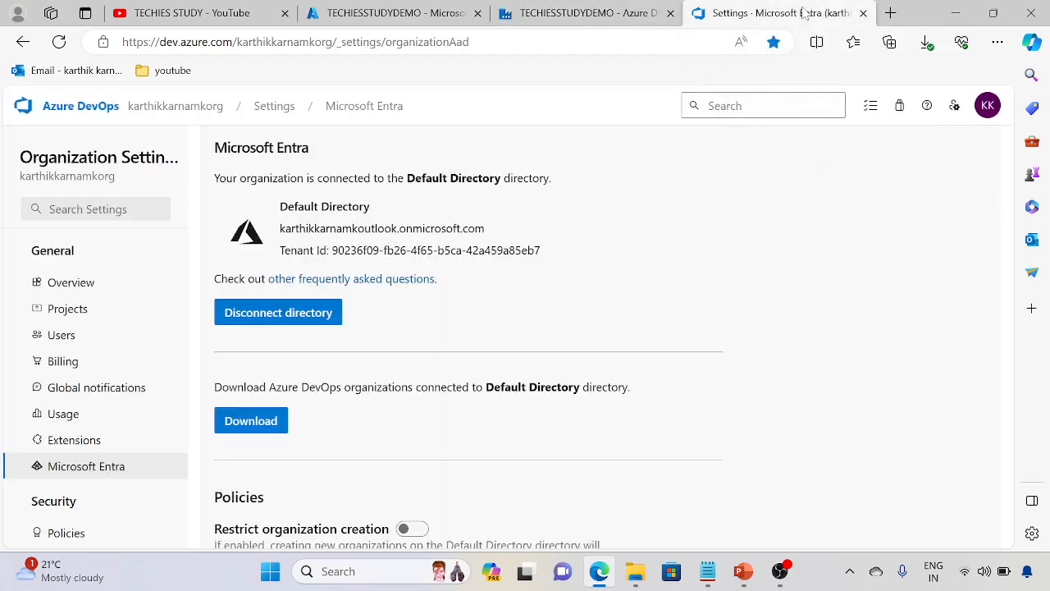
left_click(191, 109)
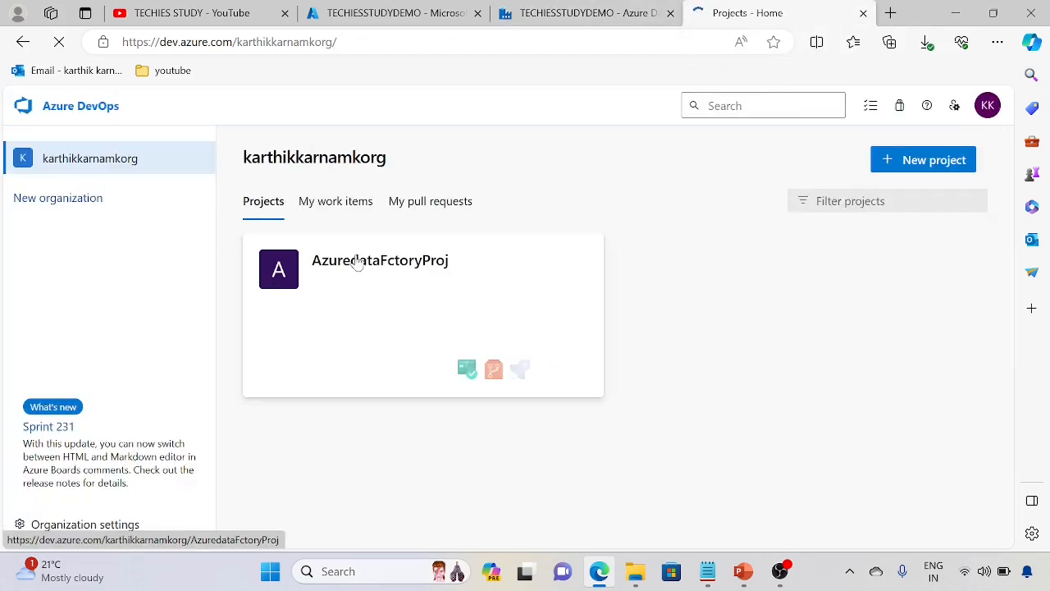
left_click(352, 262)
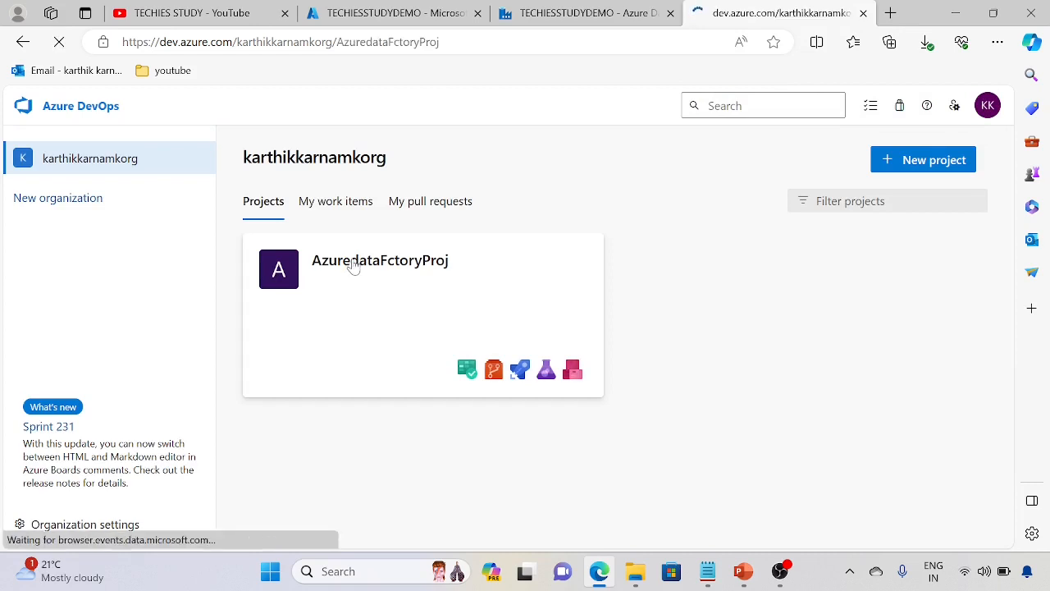
left_click(98, 367)
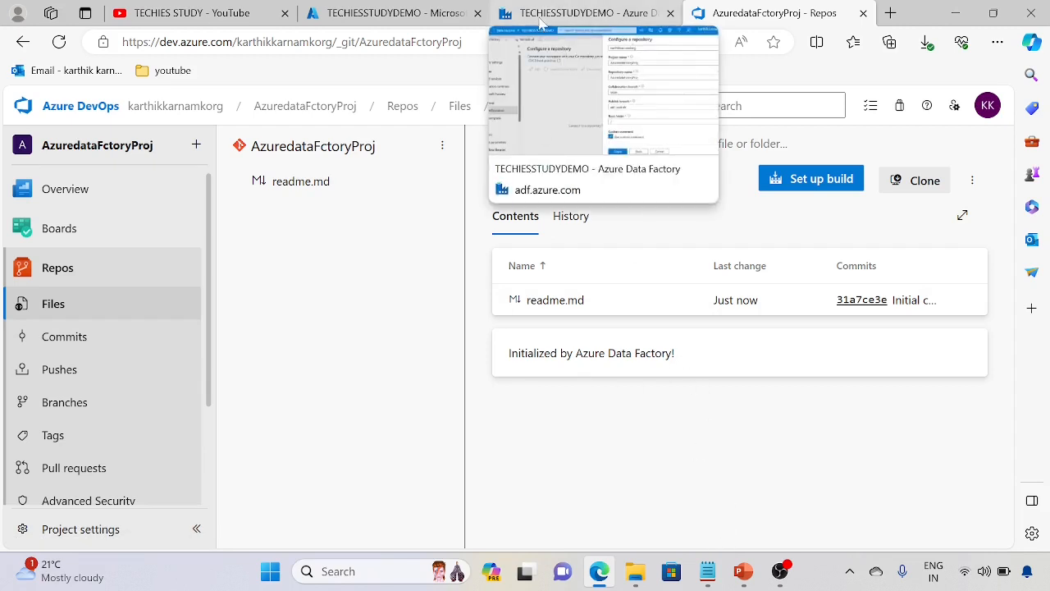
Step: Return to Azure Data Factory and apply the repository configuration with Main as collaboration branch and adf_publish as publish branch
left_click(565, 23)
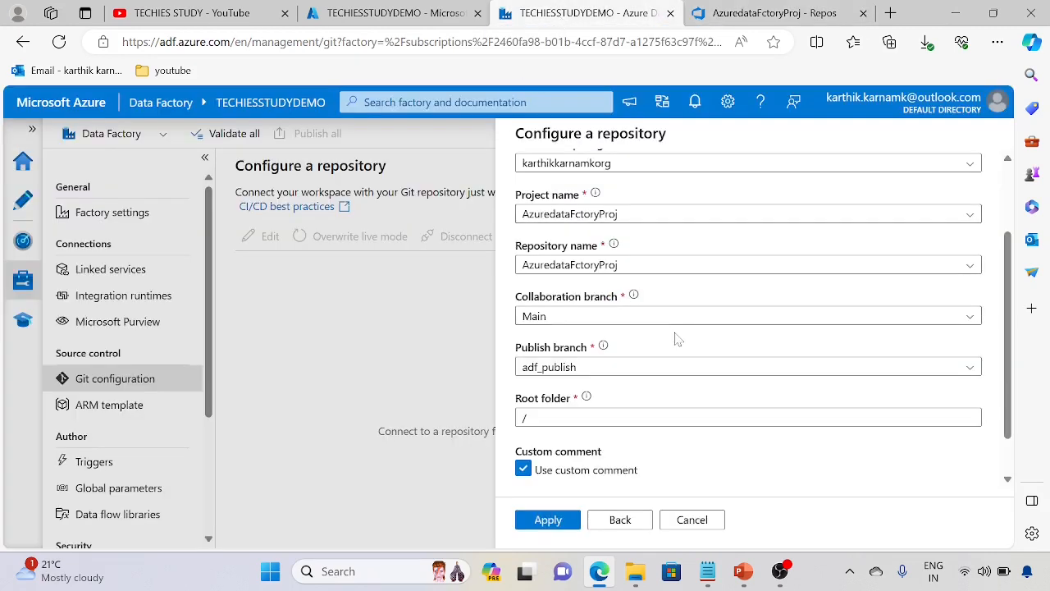
mouse_move(632, 300)
scroll(749, 328, "down", 1)
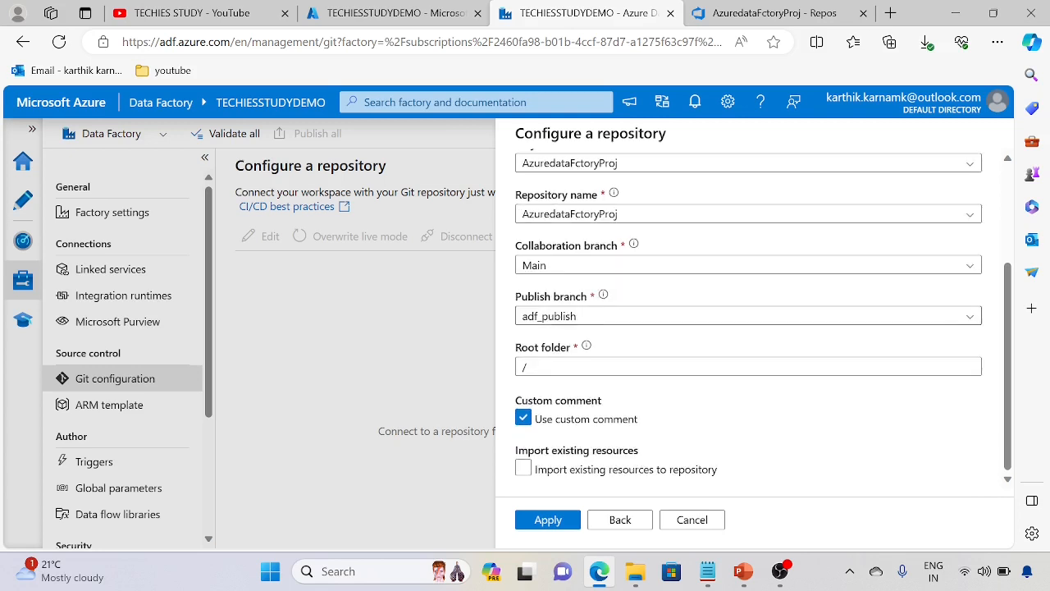
left_click(550, 520)
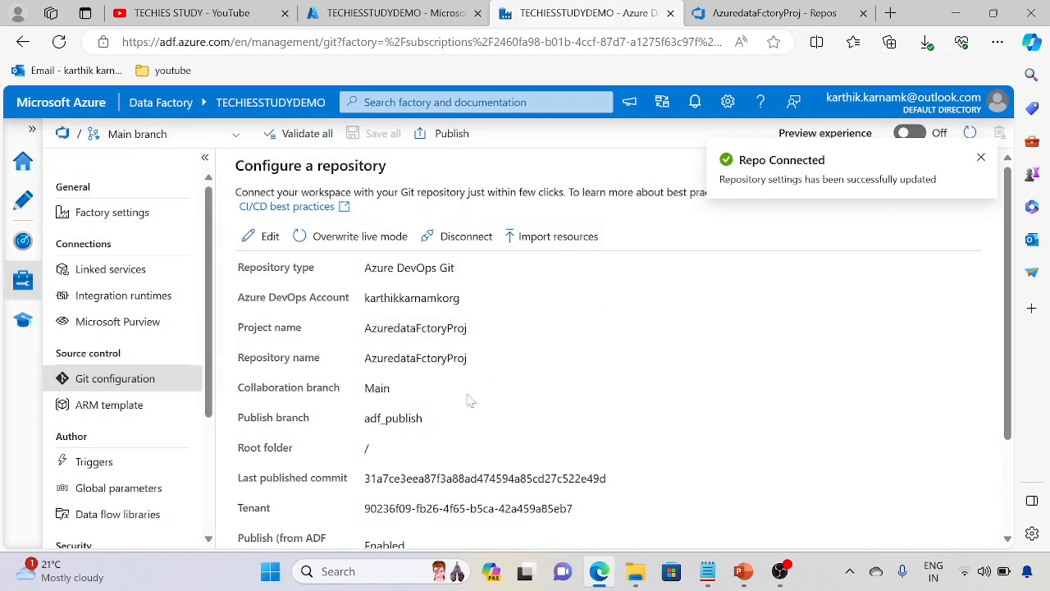
Step: Review the connected repository's settings, paying attention to the publish branch and last published commit
left_click_drag(371, 420, 454, 422)
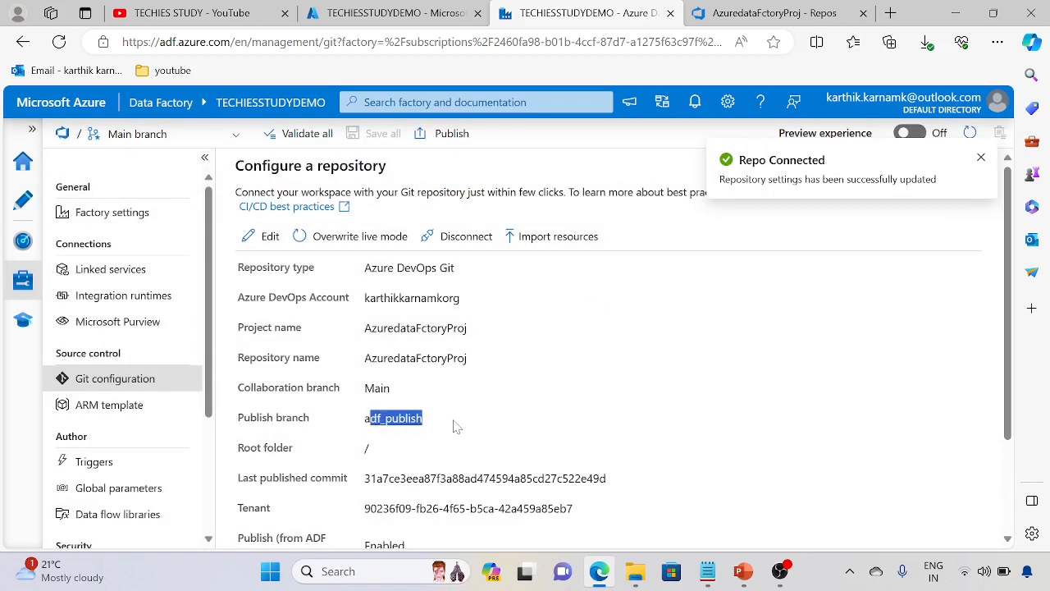
scroll(410, 437, "down", 2)
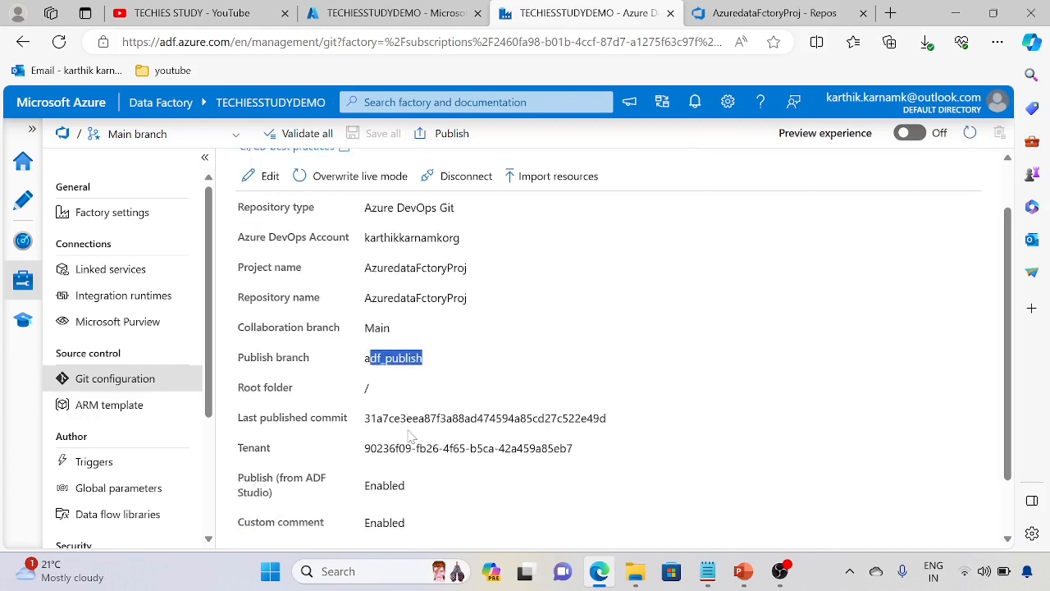
scroll(461, 454, "up", 2)
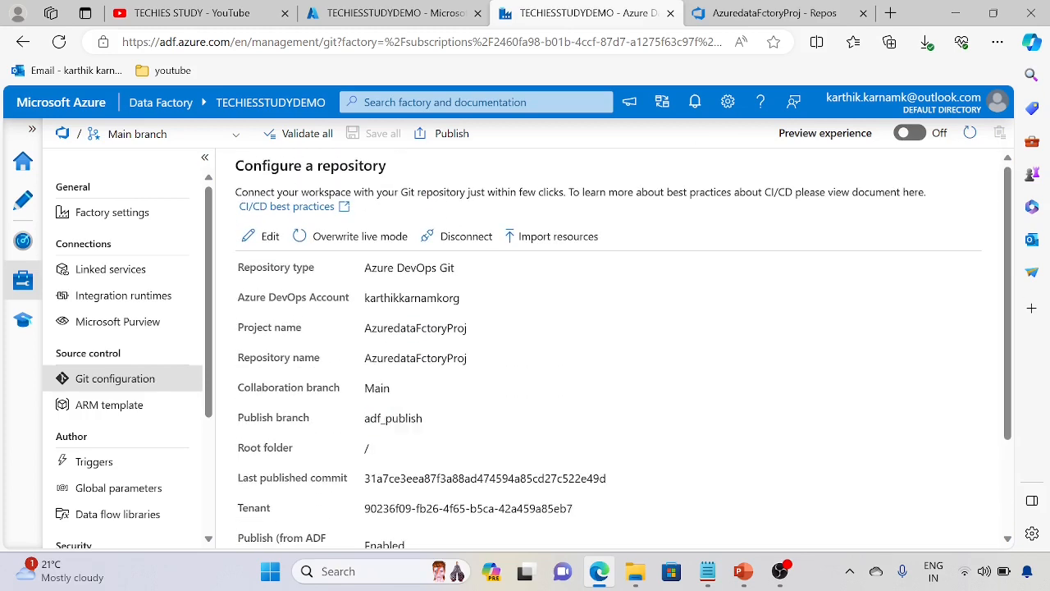
double_click(392, 420)
scroll(416, 458, "down", 2)
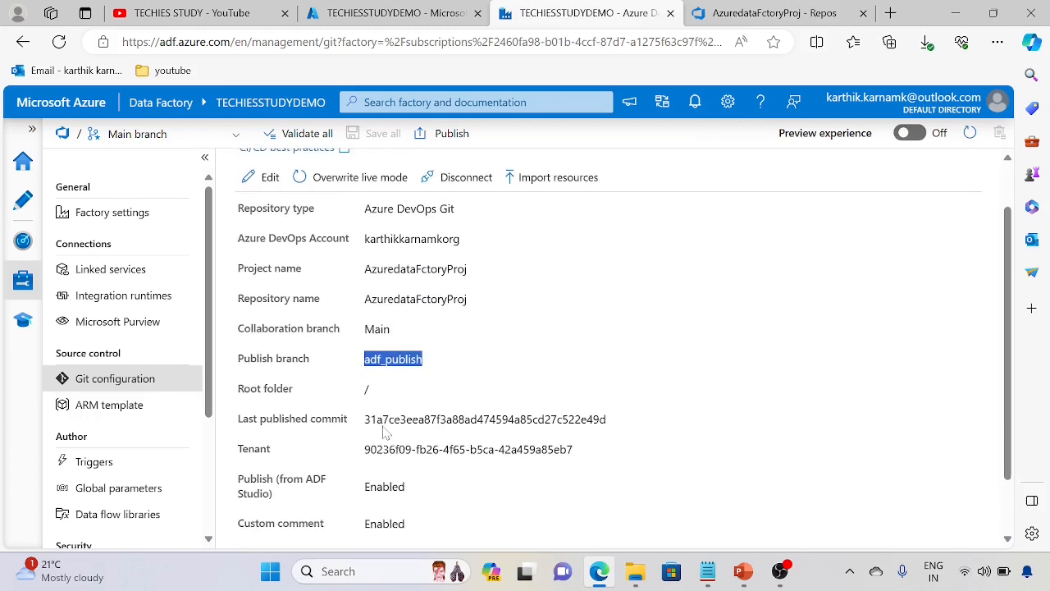
scroll(410, 452, "up", 2)
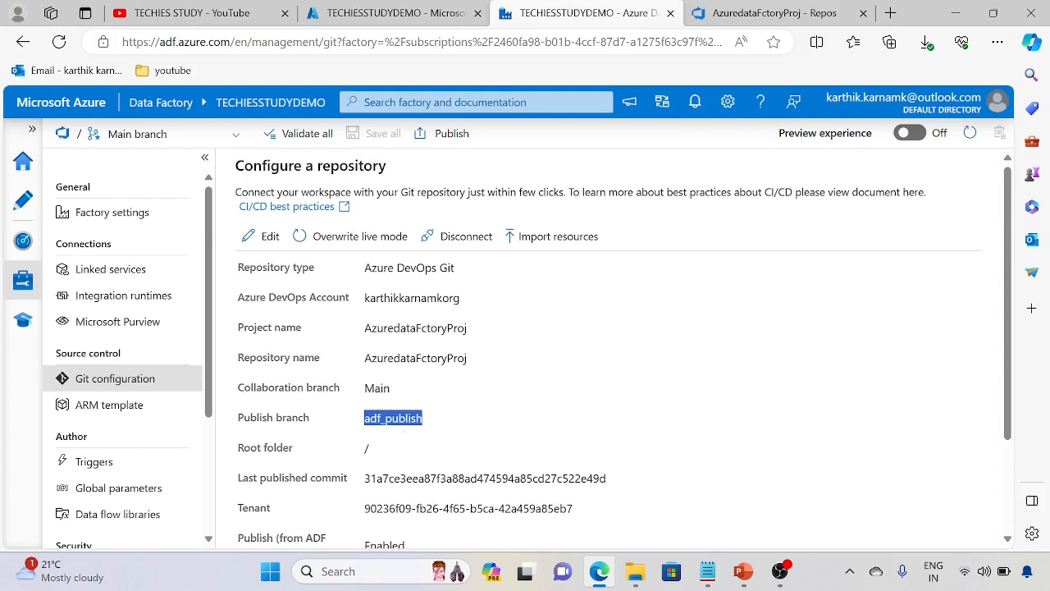
Step: Open the factory's authoring workspace and view the branches and branch options available for the connected repository
left_click(23, 200)
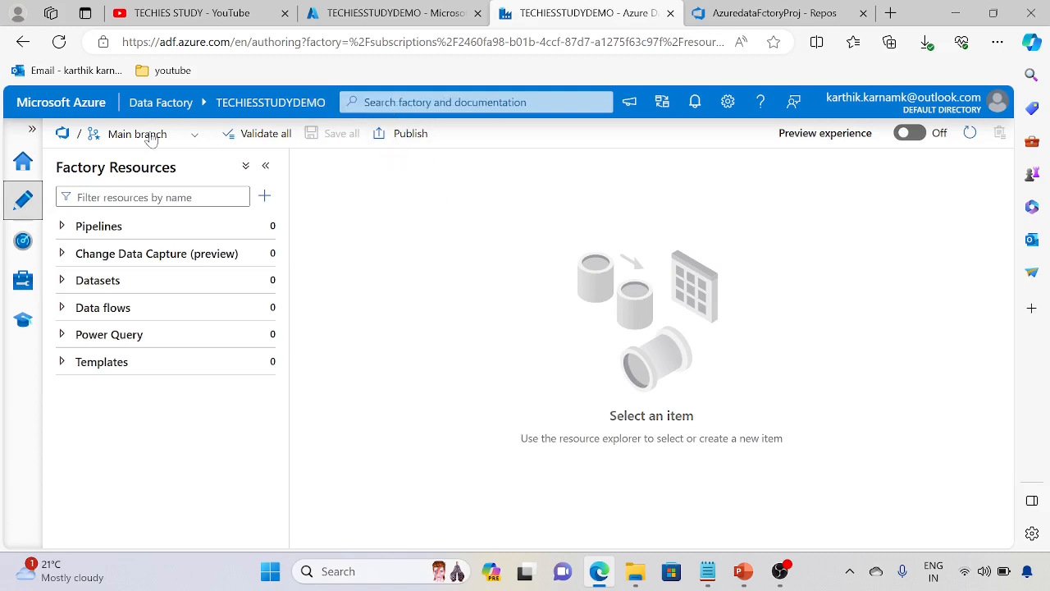
left_click(195, 135)
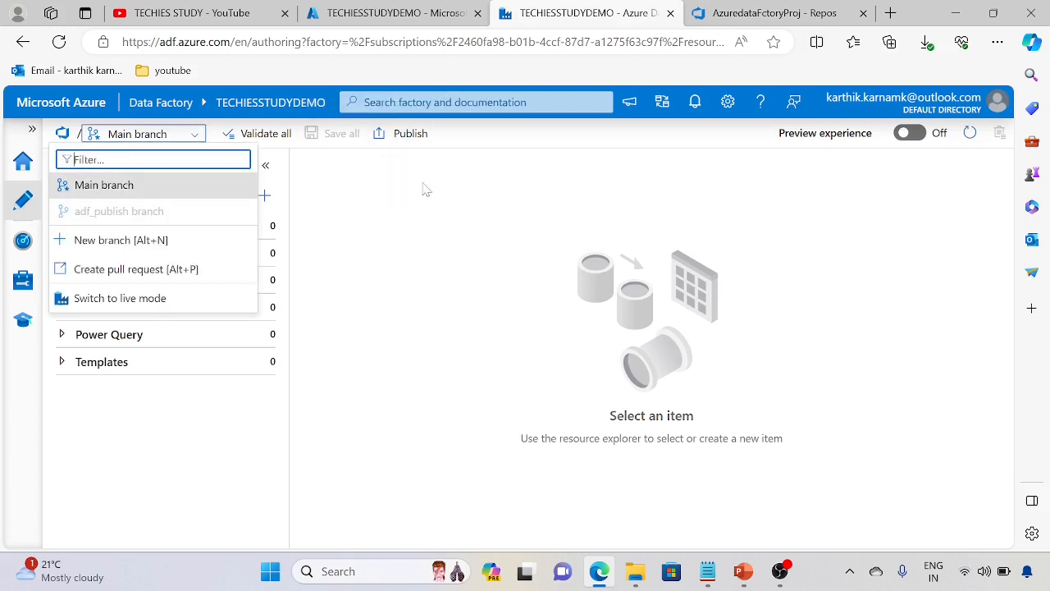
left_click(416, 216)
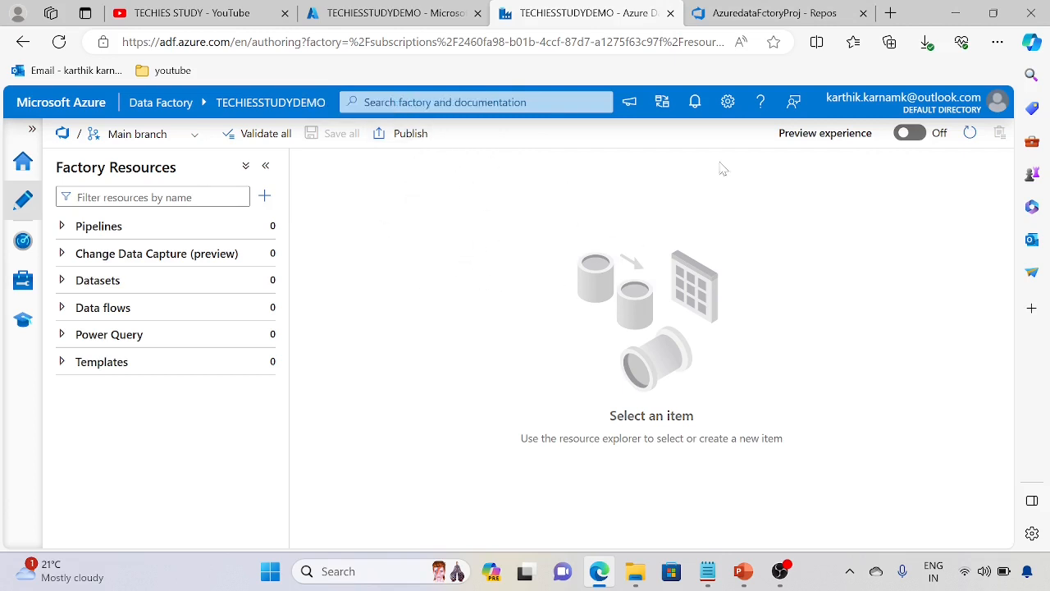
Step: Switch to Azure DevOps to check the files in the Main branch of AzuredataFctoryProj, and return to Azure Data Factory
left_click(771, 12)
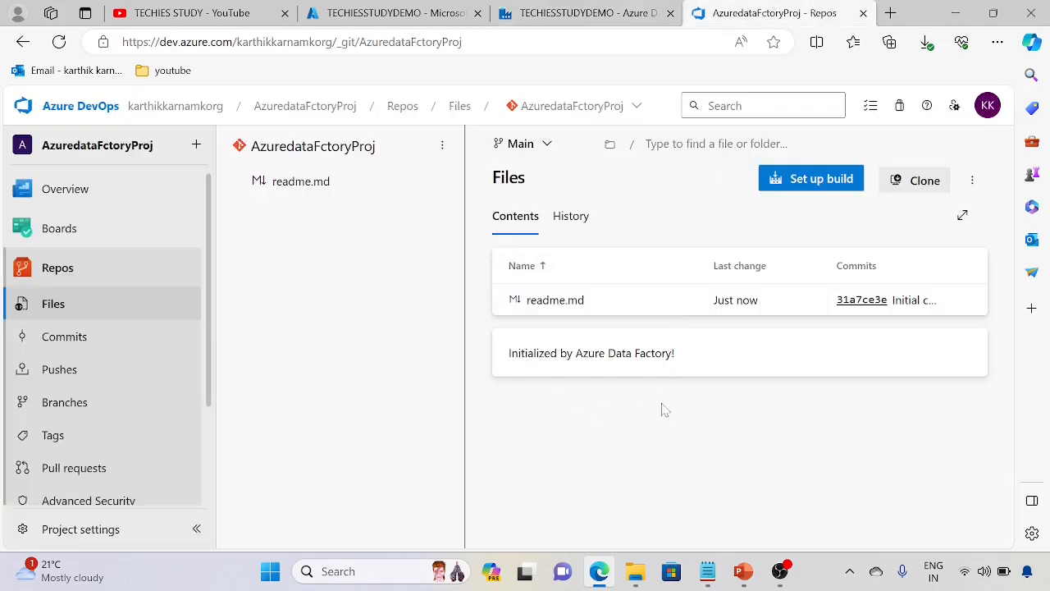
left_click(588, 13)
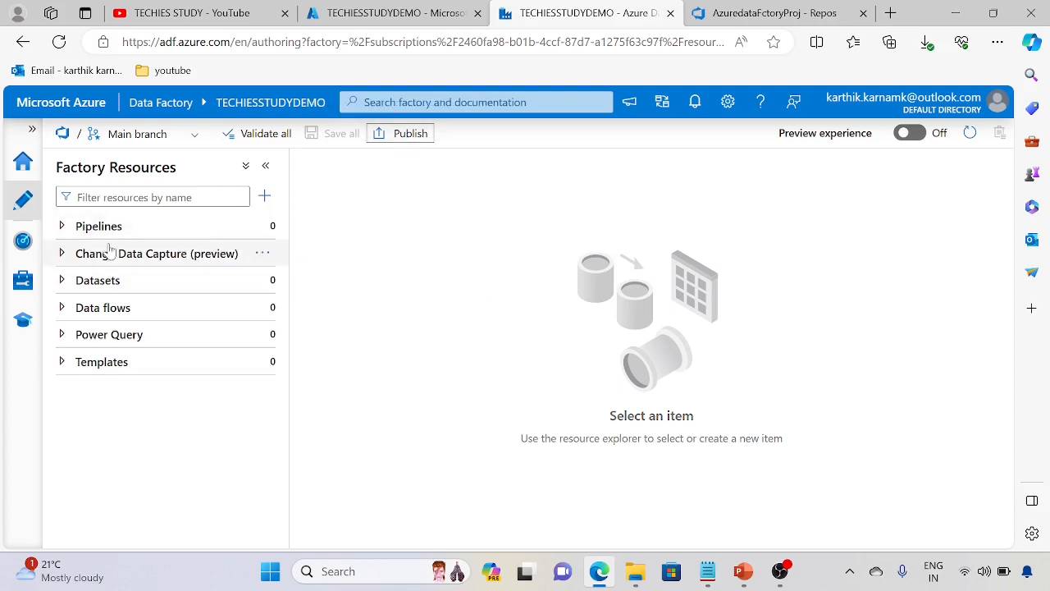
left_click(764, 13)
left_click(542, 10)
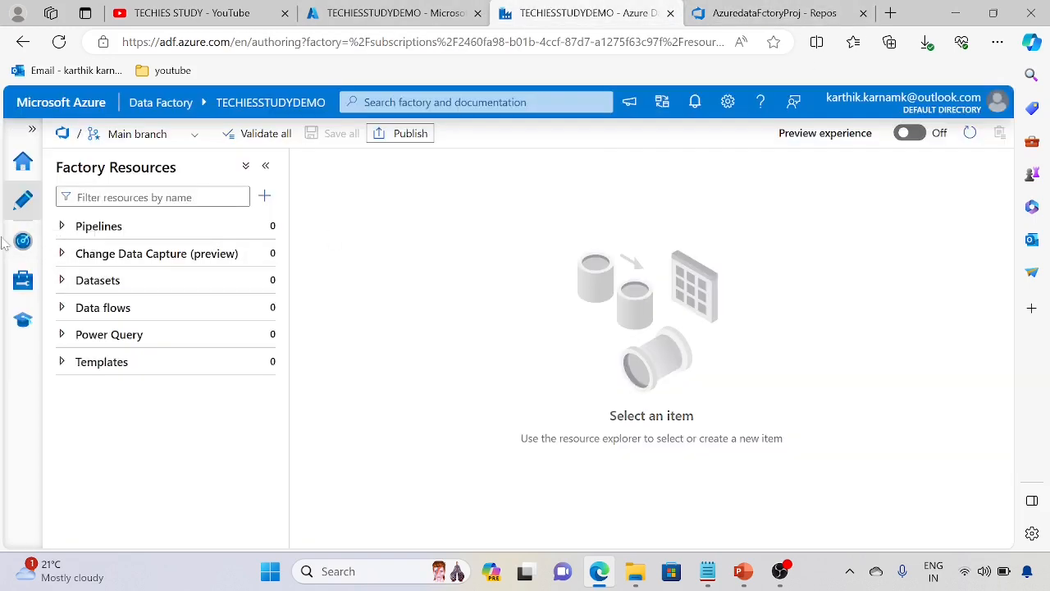
Step: Check the Pipelines, Datasets and Data flows groups of the factory resources for existing items
left_click(62, 226)
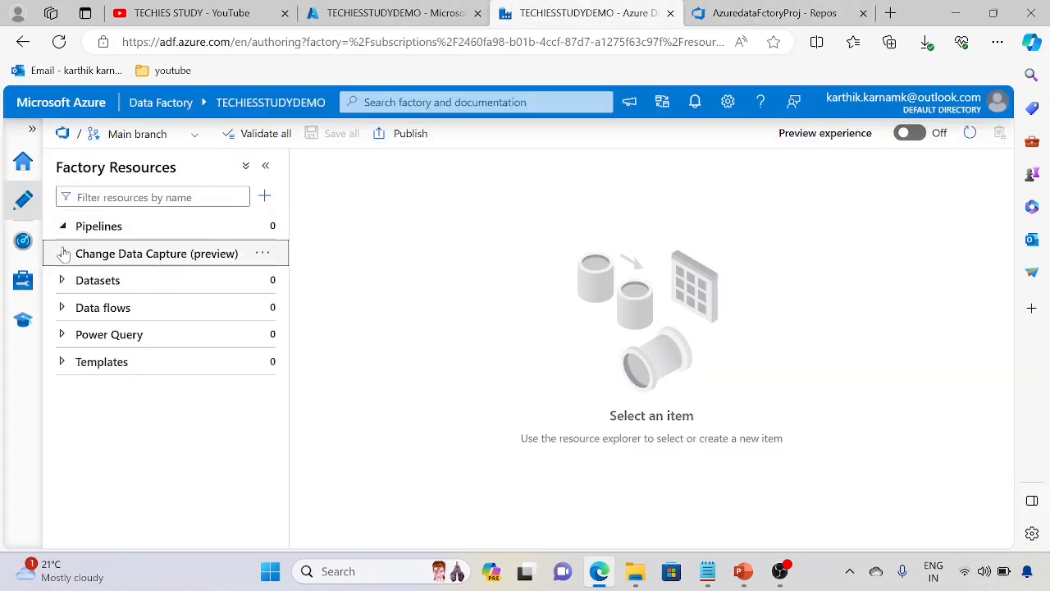
left_click(62, 282)
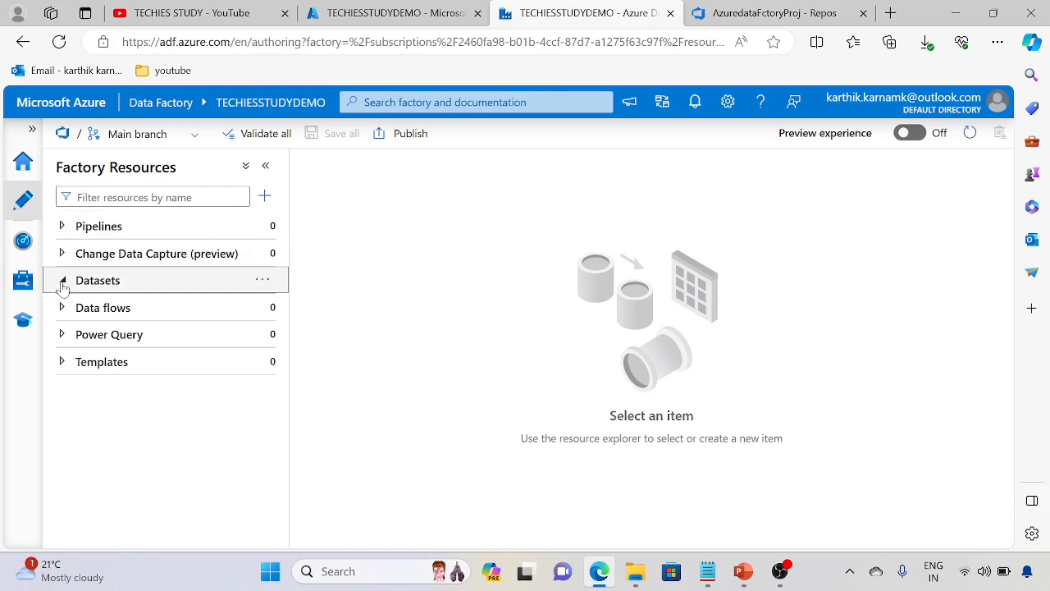
left_click(62, 308)
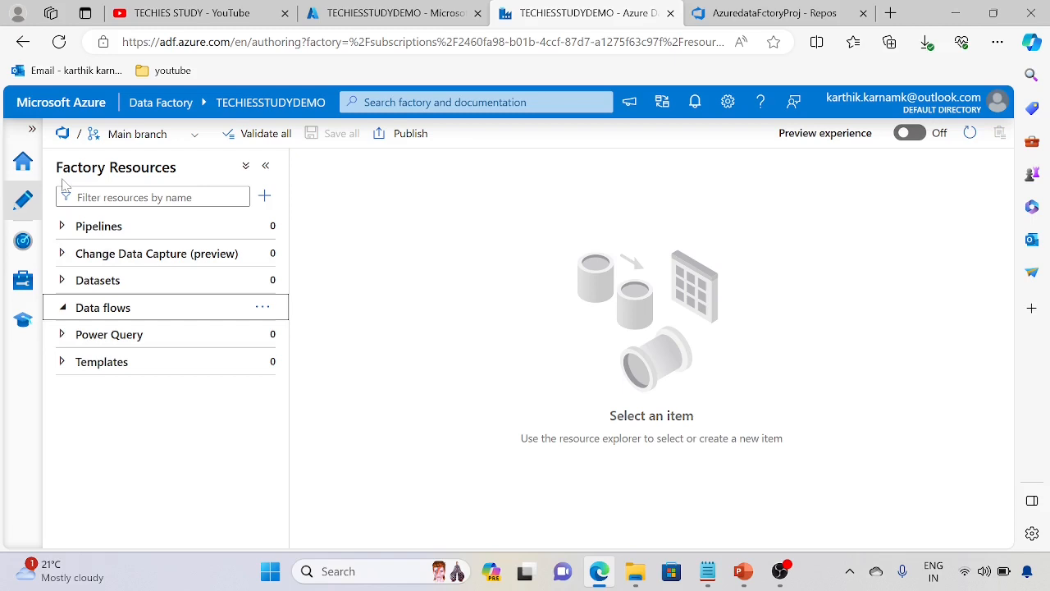
Step: Show the labels of the main navigation and review the Git repository settings in the factory's management area
left_click(32, 129)
left_click(66, 286)
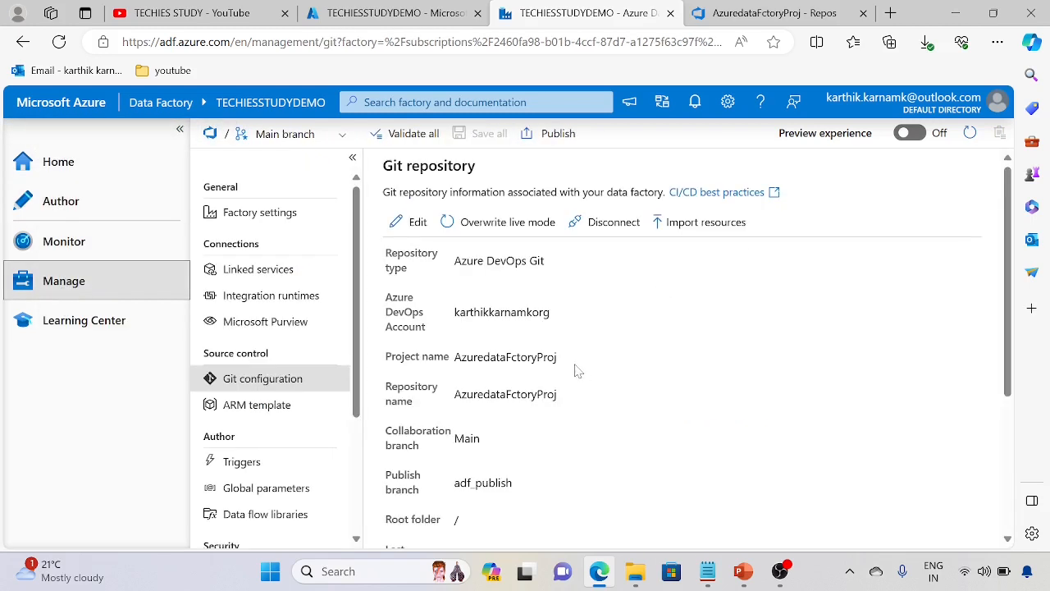
scroll(572, 387, "down", 2)
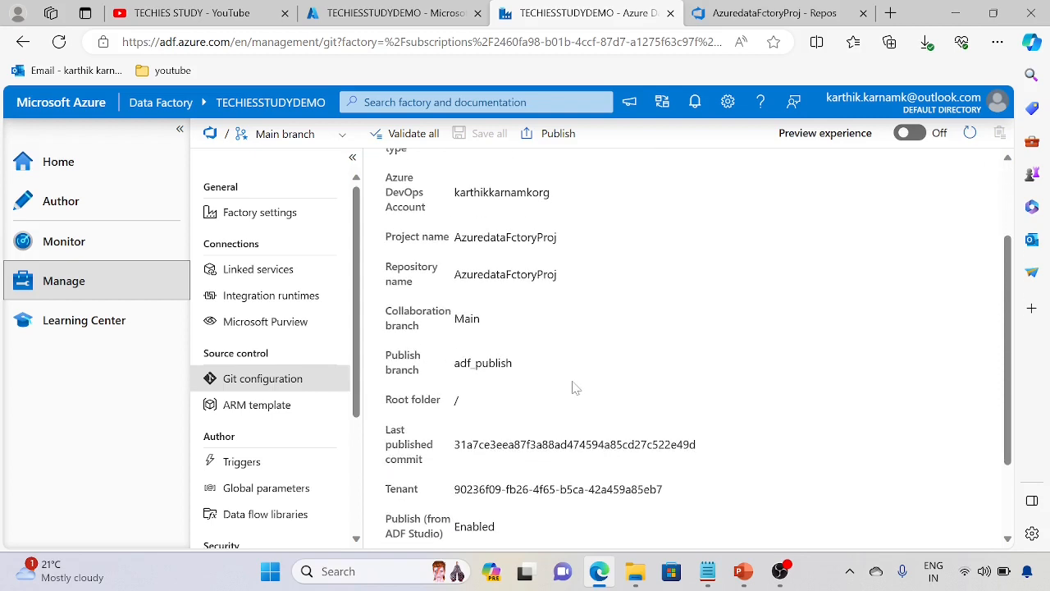
scroll(574, 387, "down", 2)
scroll(575, 387, "up", 4)
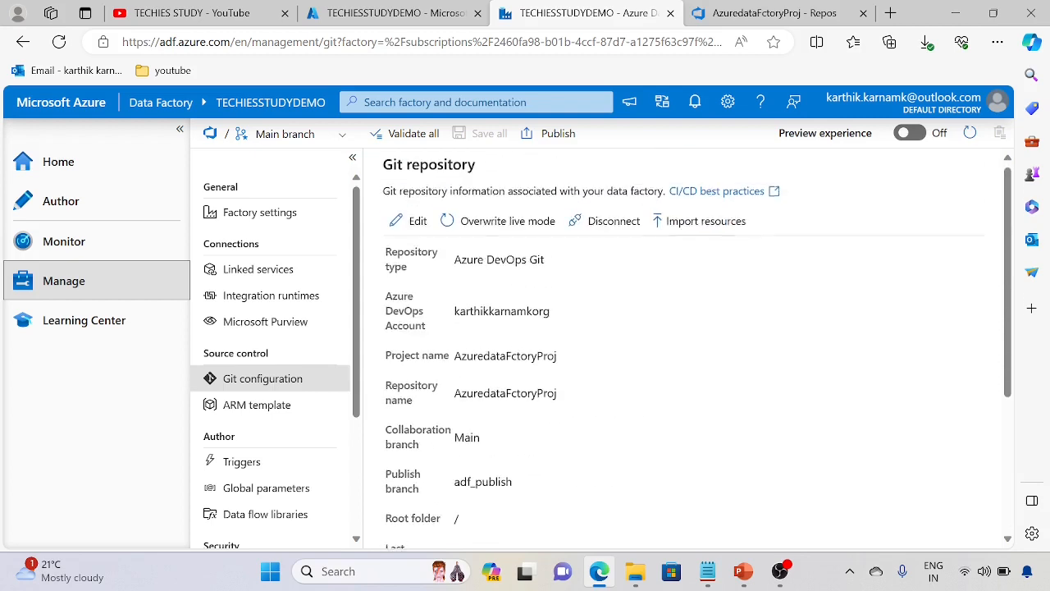
Step: Reload the AzuredataFctoryProj repository files in Azure DevOps to check for new files, and return to Azure Data Factory
left_click(771, 13)
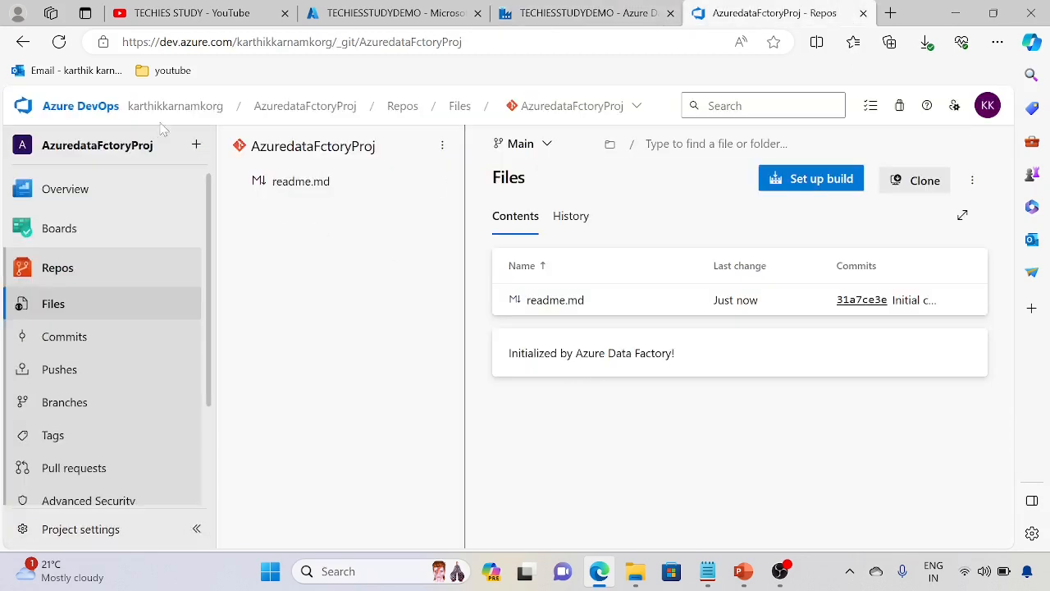
left_click(59, 41)
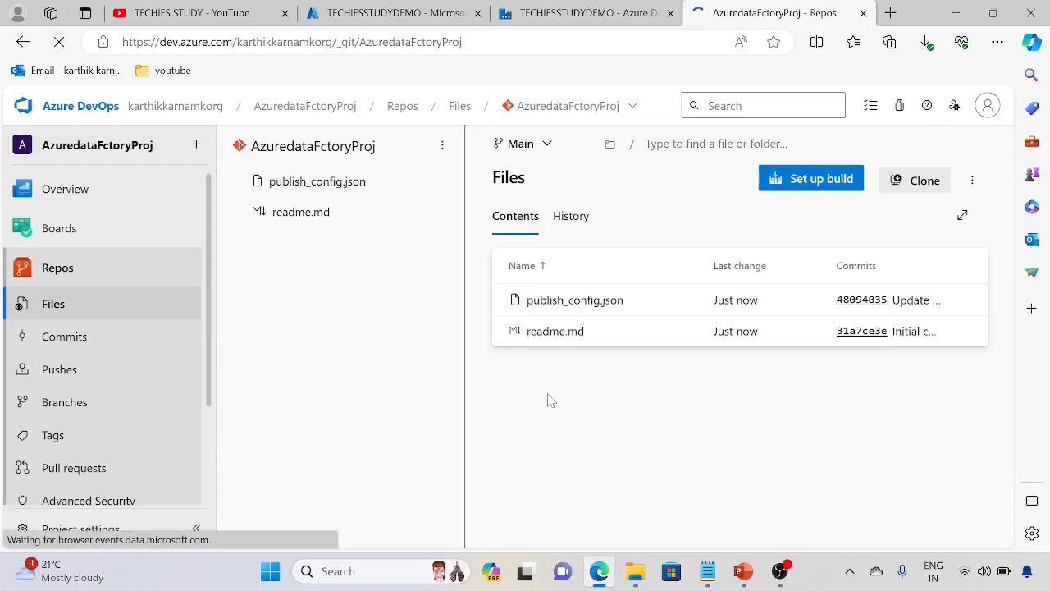
left_click(556, 6)
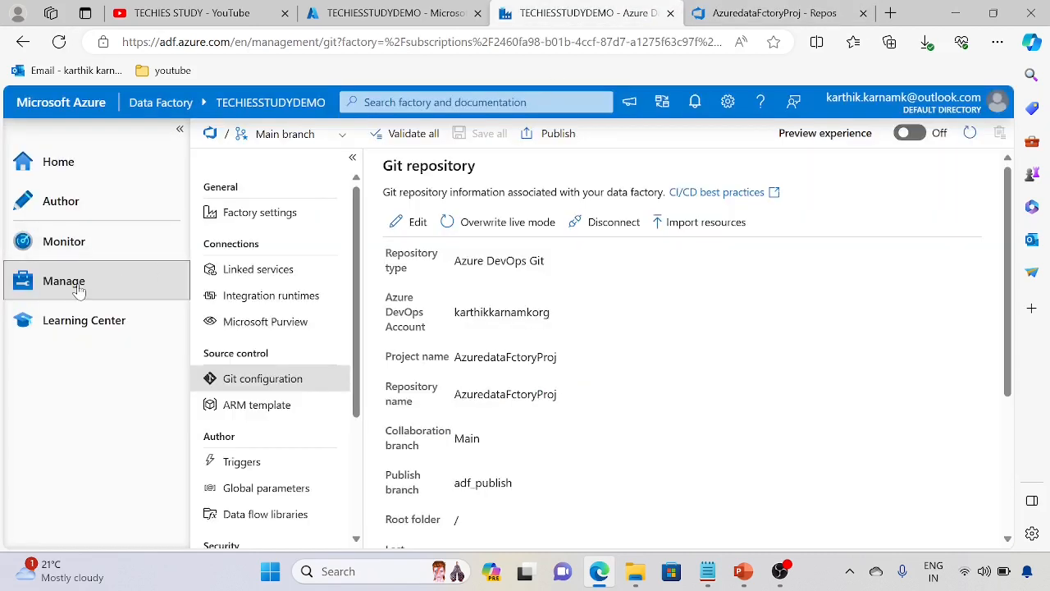